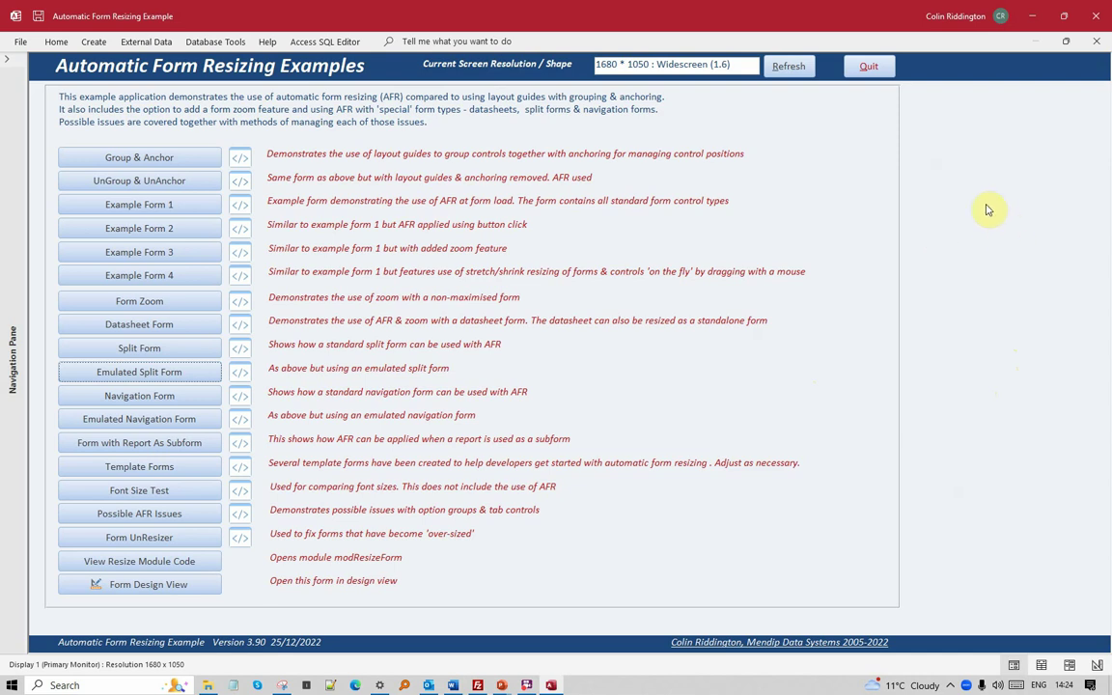
# Step: Inspect the main menu and Example Form 3 in Design View, returning each to Form View
pyautogui.click(146, 583)
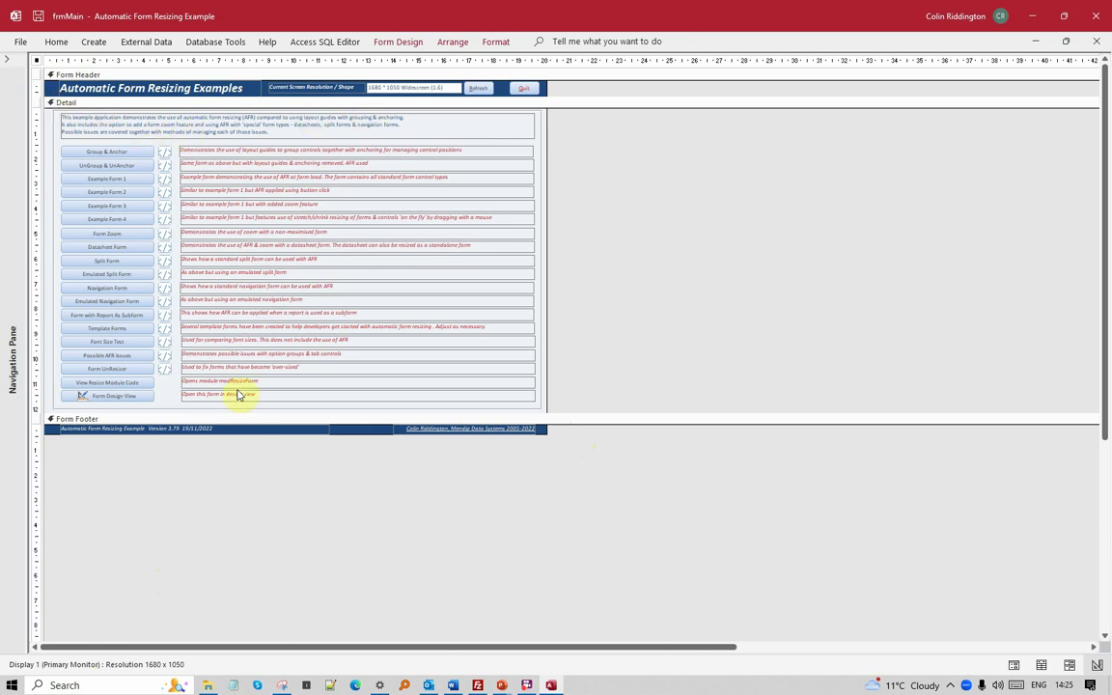
pyautogui.click(1015, 665)
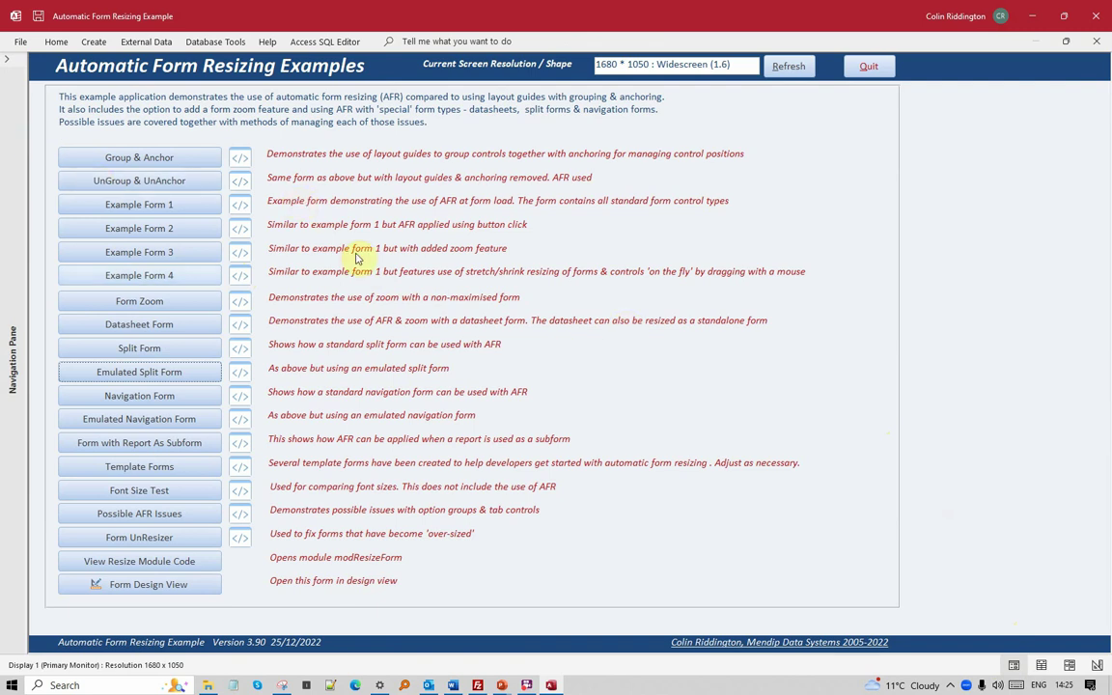
pyautogui.click(140, 254)
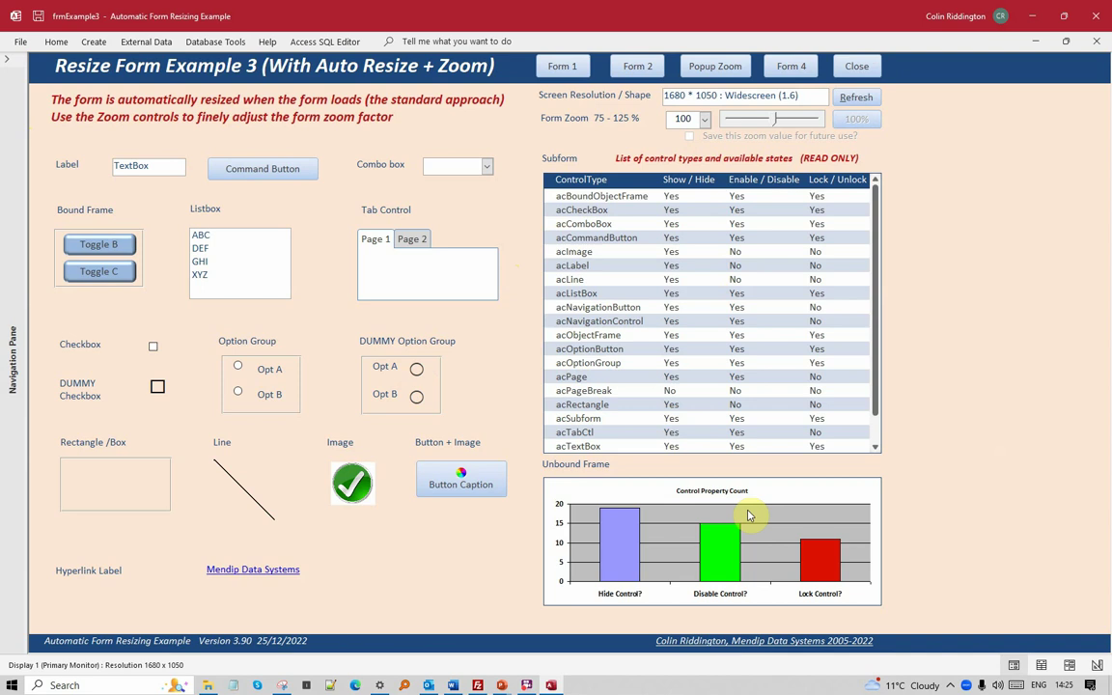
pyautogui.rightClick(1003, 247)
pyautogui.click(1043, 292)
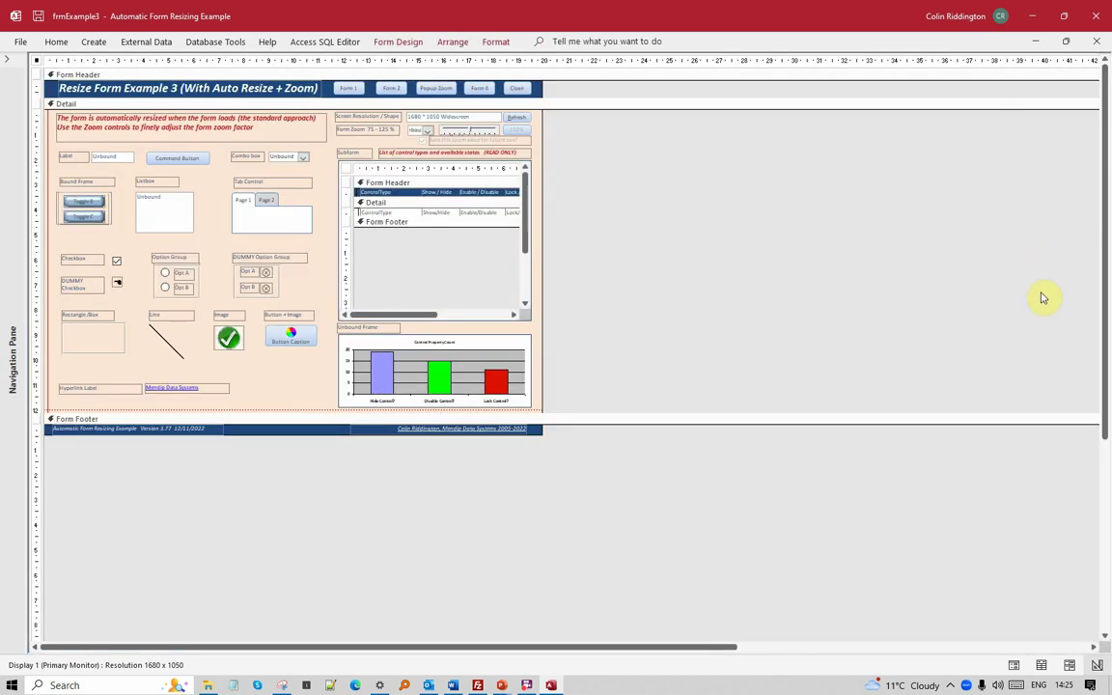
pyautogui.click(56, 42)
pyautogui.click(60, 69)
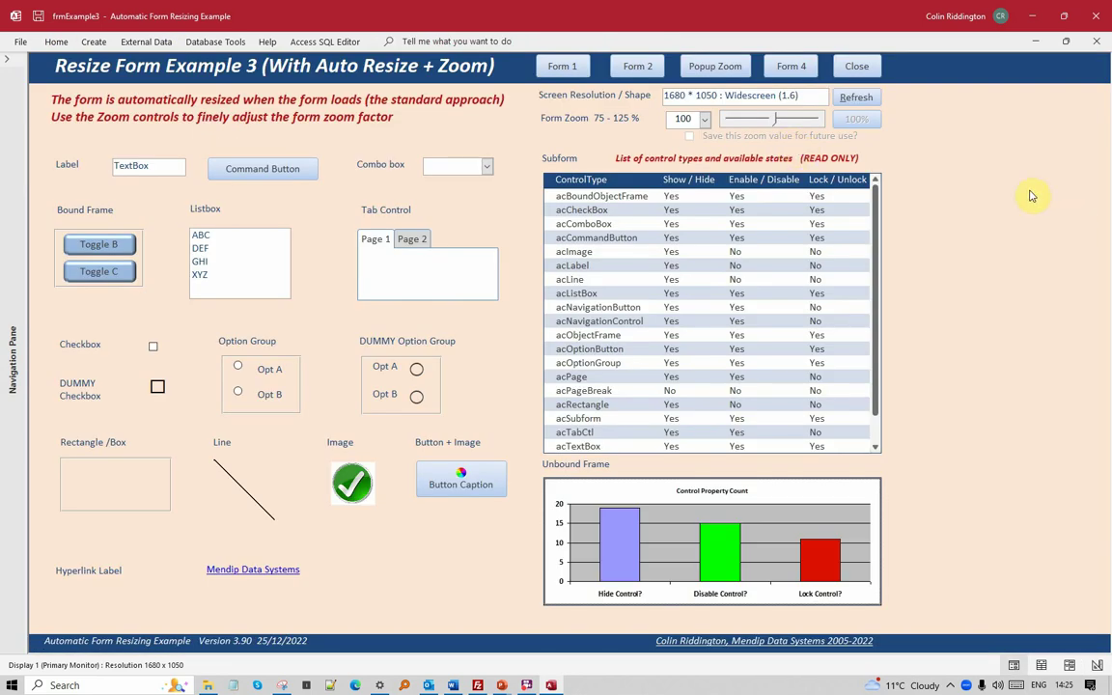
# Step: Change Example Form 3's zoom to 105, then 115, then back down to 95
pyautogui.click(474, 206)
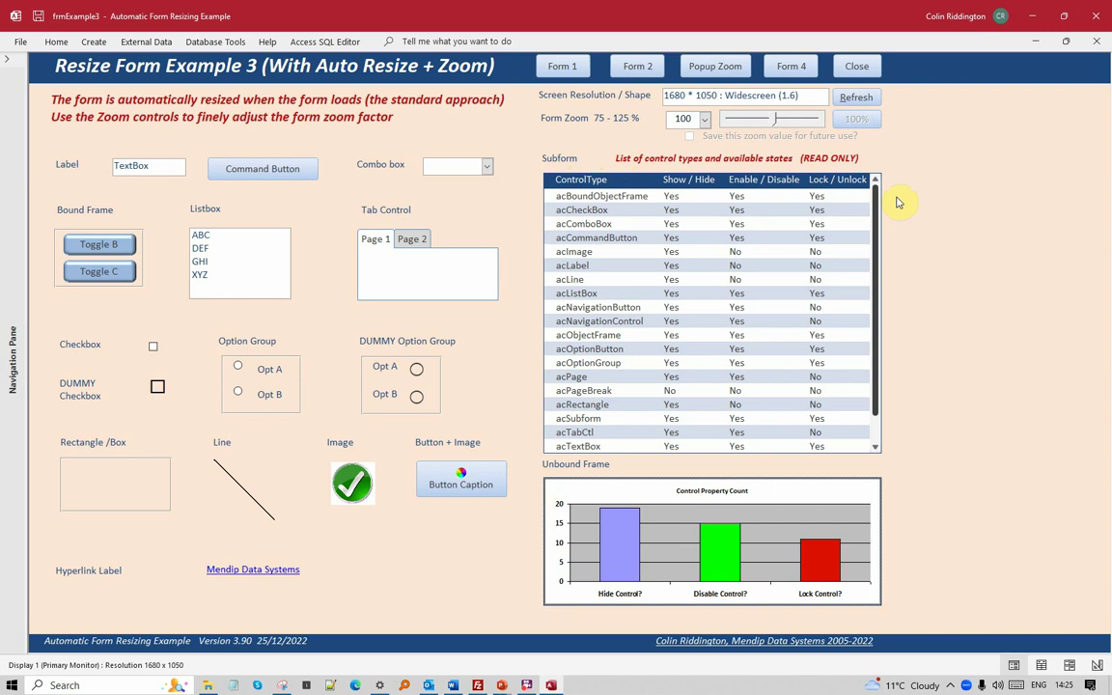
pyautogui.click(784, 119)
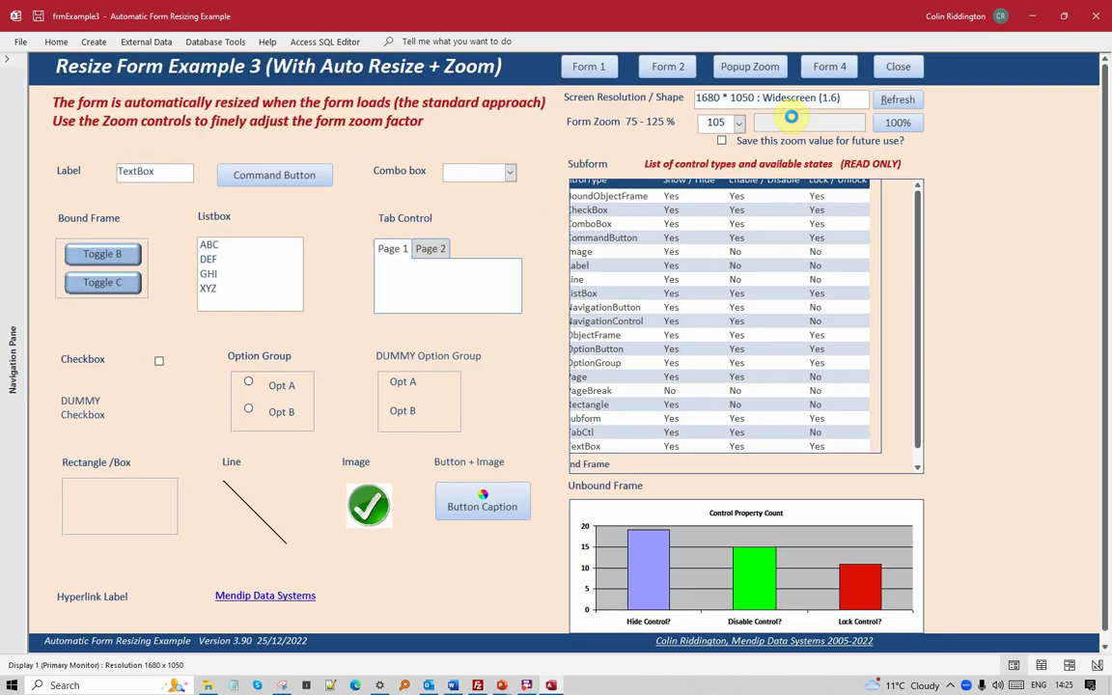
pyautogui.moveTo(791, 117); pyautogui.dragTo(838, 119)
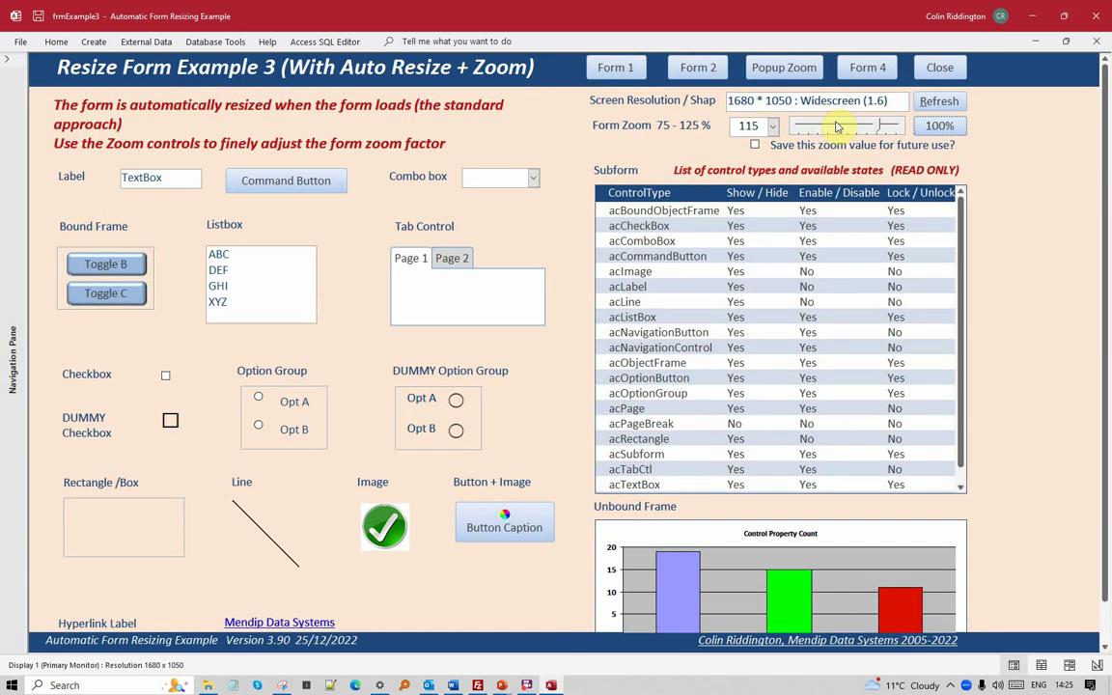
pyautogui.click(837, 128)
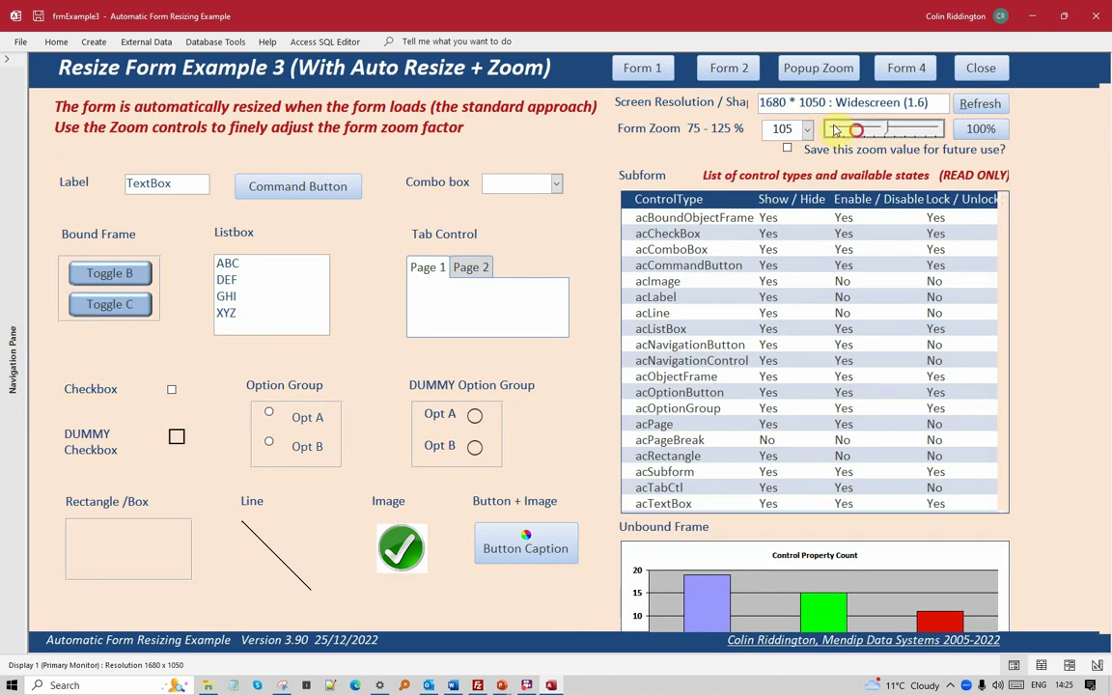
pyautogui.click(836, 129)
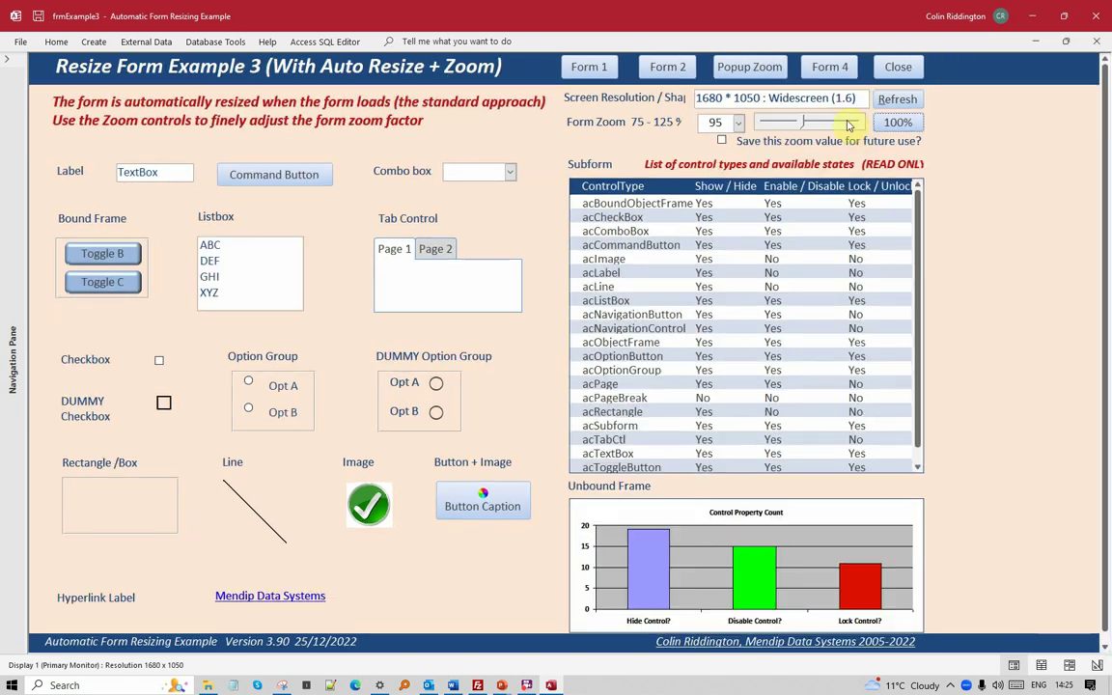
# Step: Close Example Form 3 and open Example Form 4, checking its Design View before returning to Form View
pyautogui.click(898, 68)
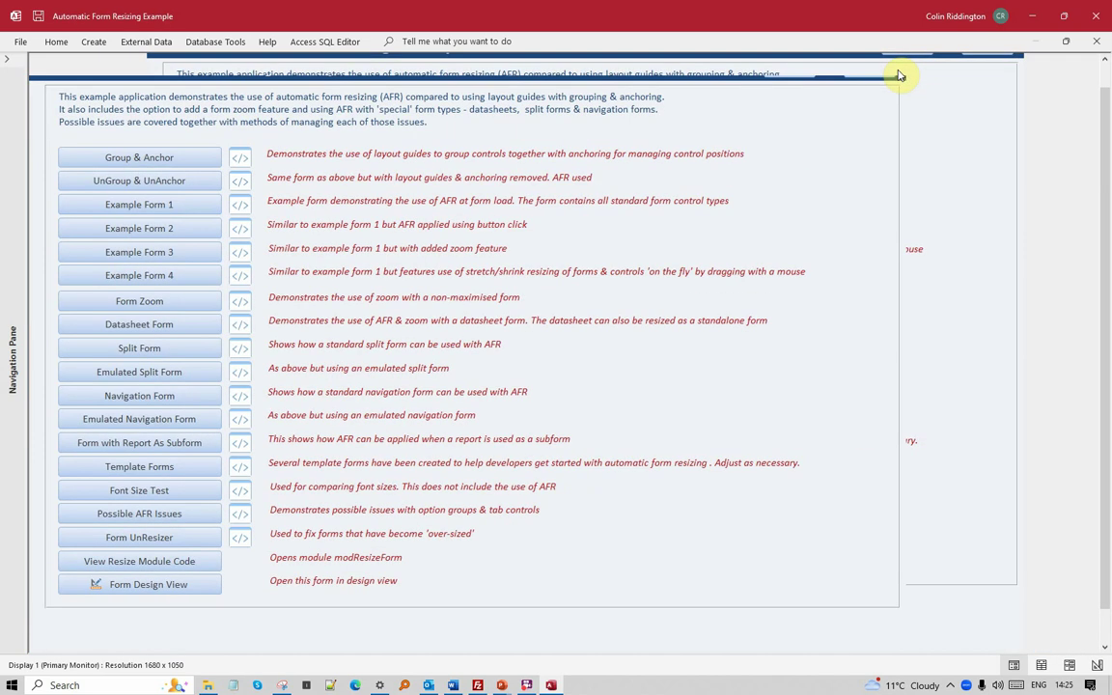
pyautogui.click(181, 274)
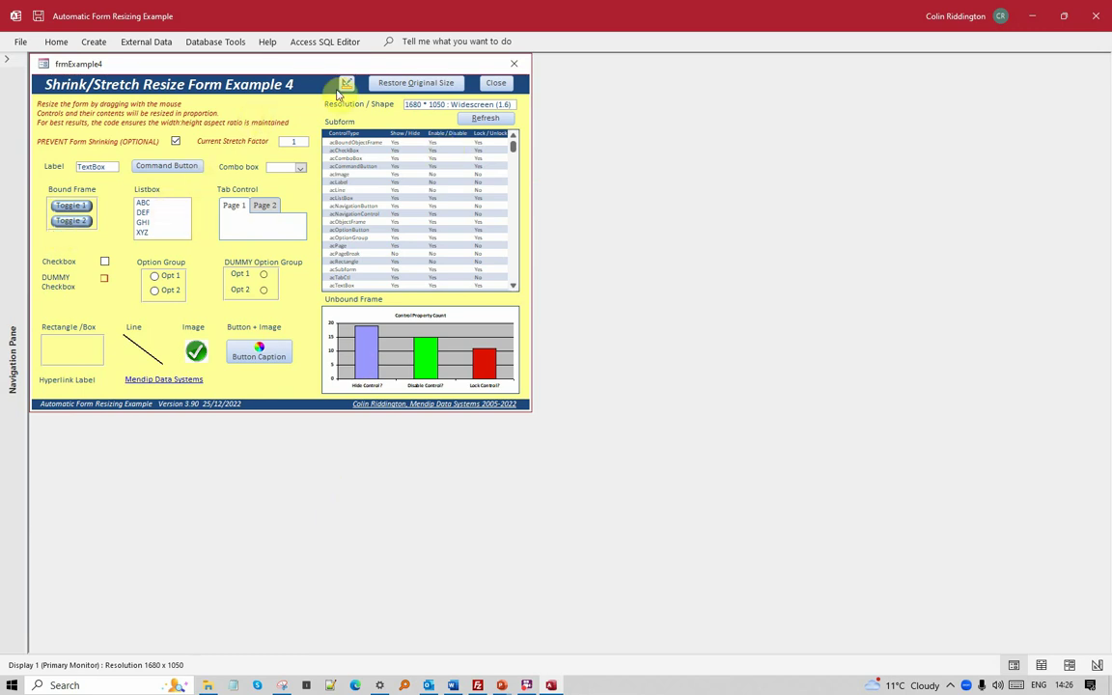
pyautogui.click(344, 85)
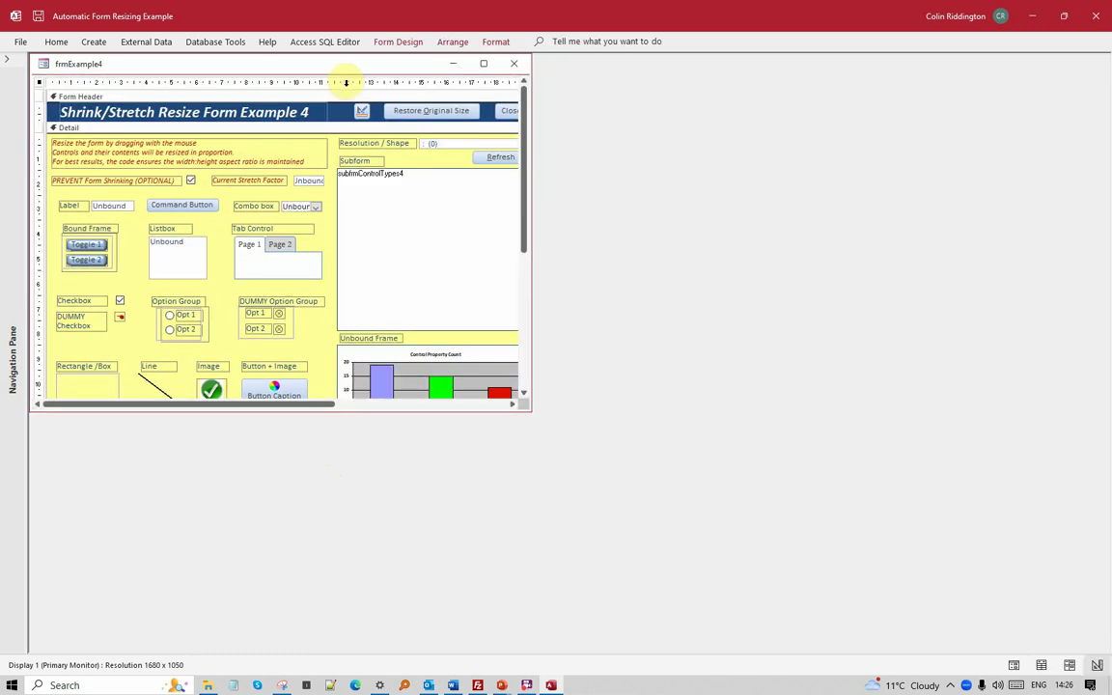
pyautogui.click(56, 41)
pyautogui.click(21, 75)
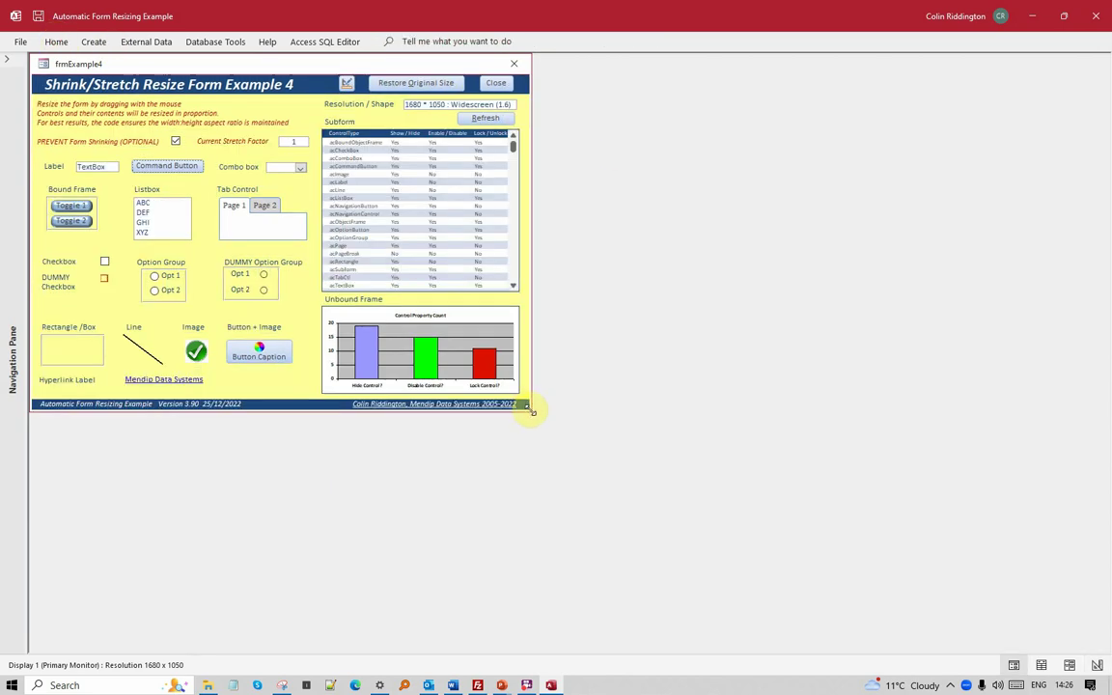
# Step: Stretch Example Form 4 via its corner and right edge until the stretch factor reaches 1.911
pyautogui.moveTo(532, 411); pyautogui.dragTo(535, 413)
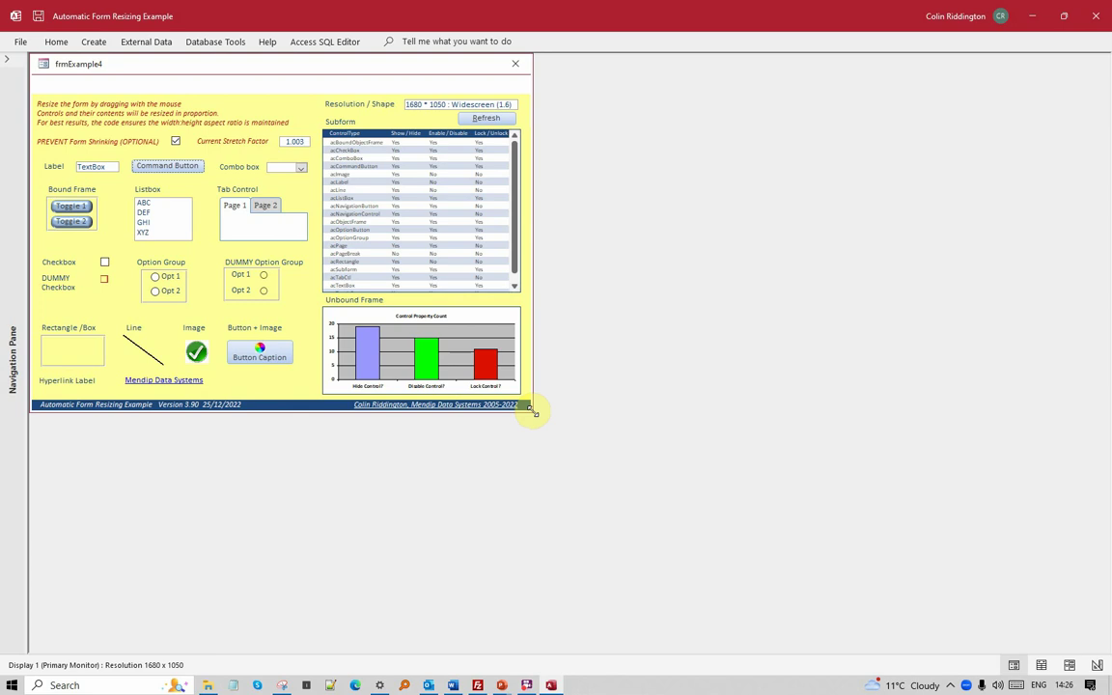
pyautogui.moveTo(535, 413); pyautogui.dragTo(735, 595)
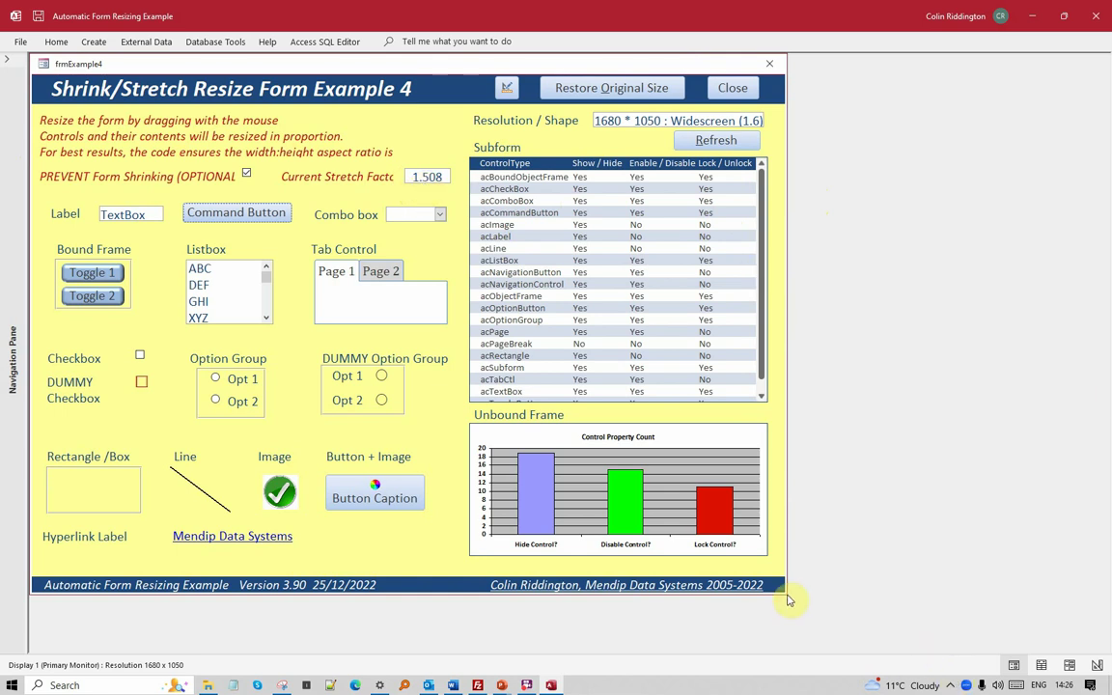
pyautogui.moveTo(788, 600); pyautogui.dragTo(861, 651)
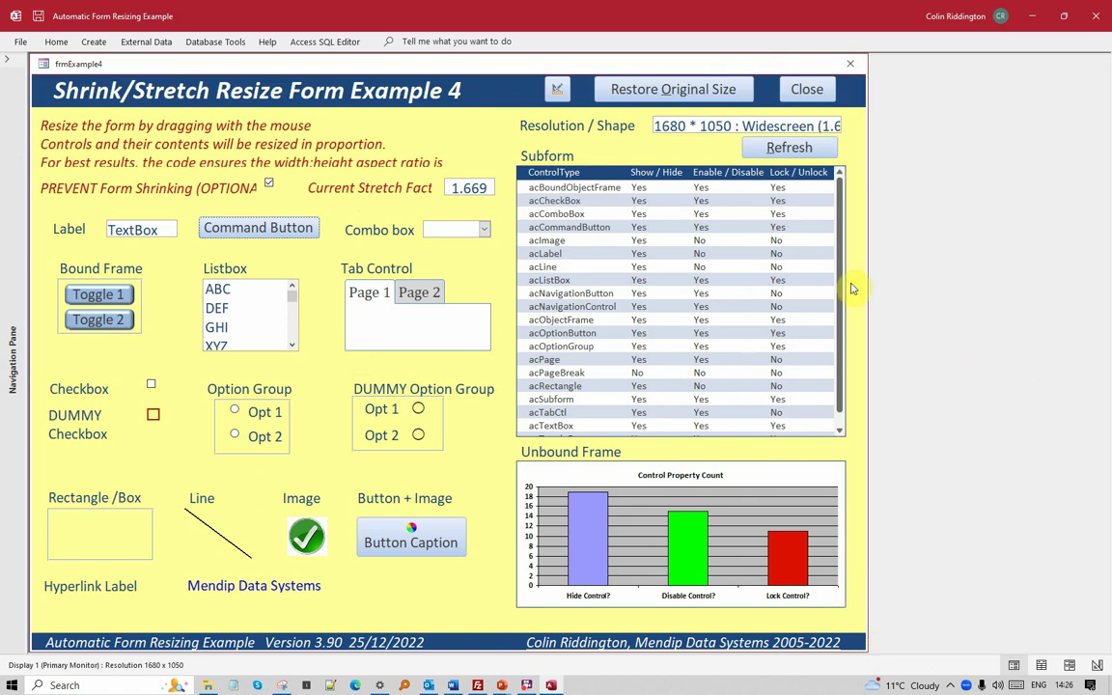
pyautogui.moveTo(867, 287); pyautogui.dragTo(1108, 286)
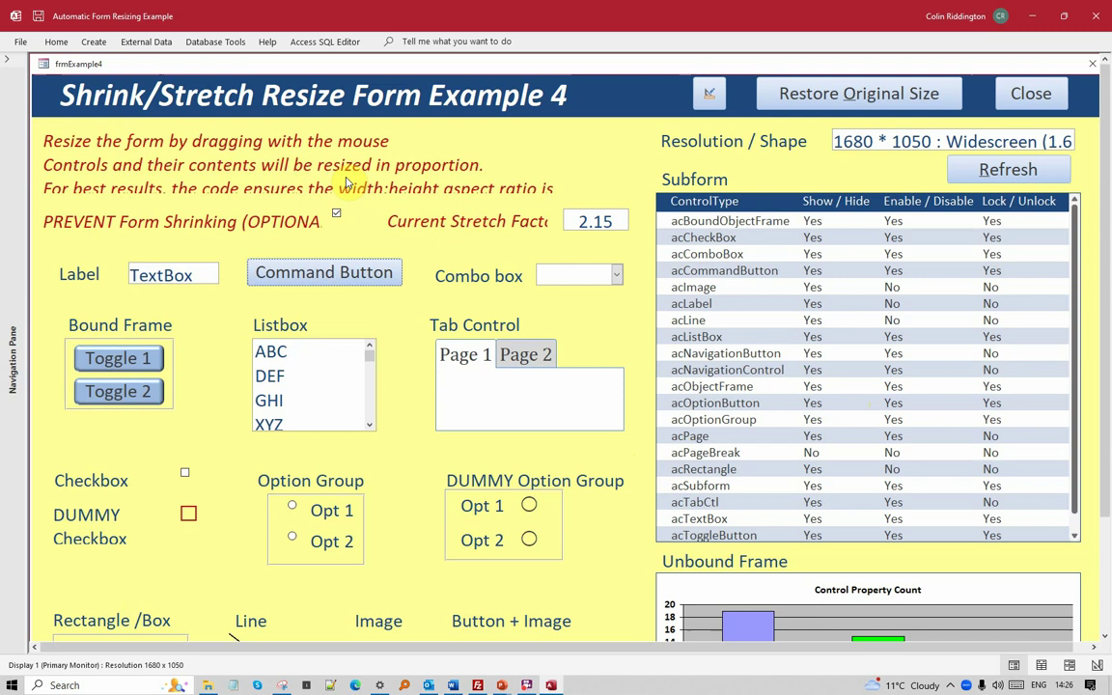
pyautogui.moveTo(1099, 56); pyautogui.dragTo(986, 87)
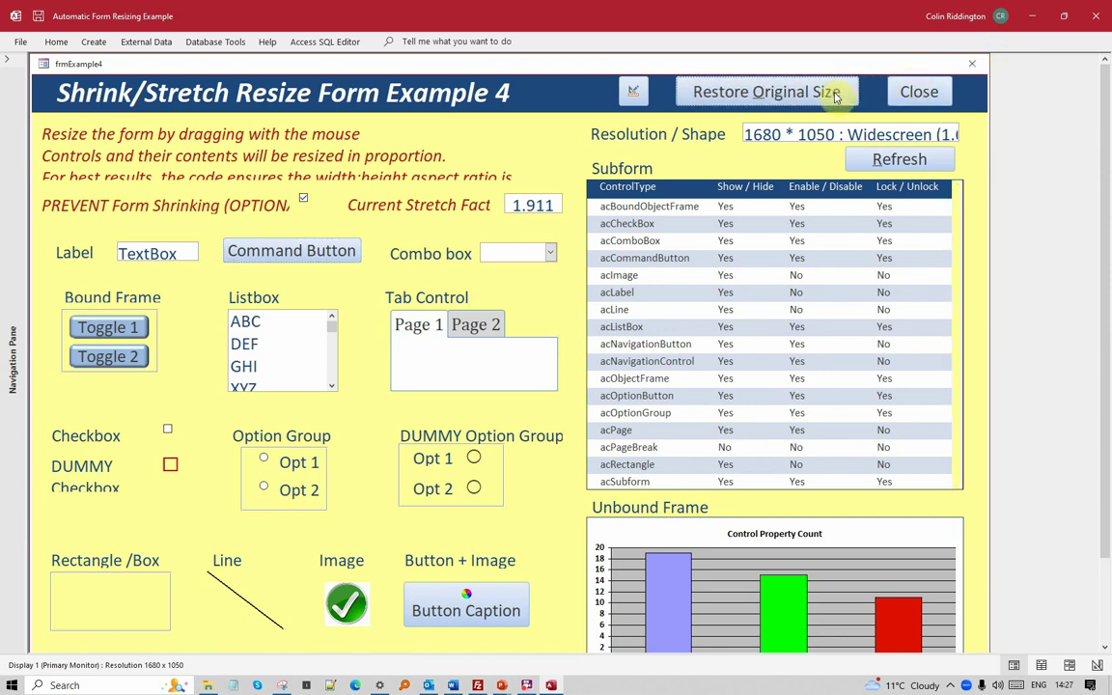
# Step: Restore the original size, untick PREVENT Form Shrinking, and shrink the form to a tiny thumbnail
pyautogui.click(835, 93)
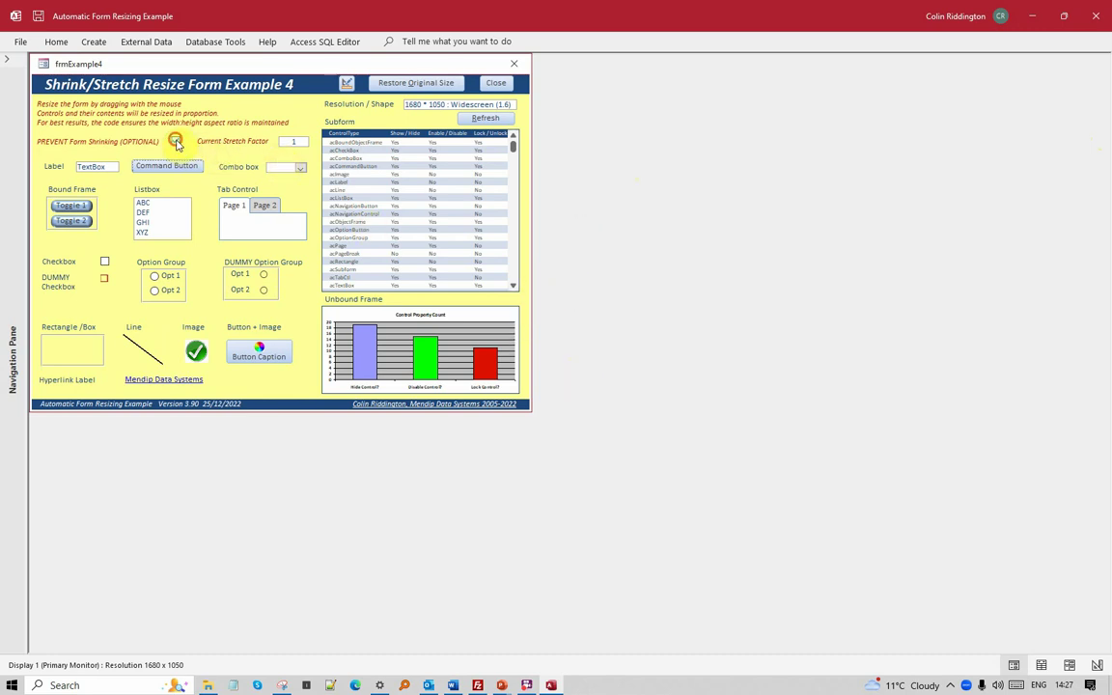
pyautogui.click(175, 142)
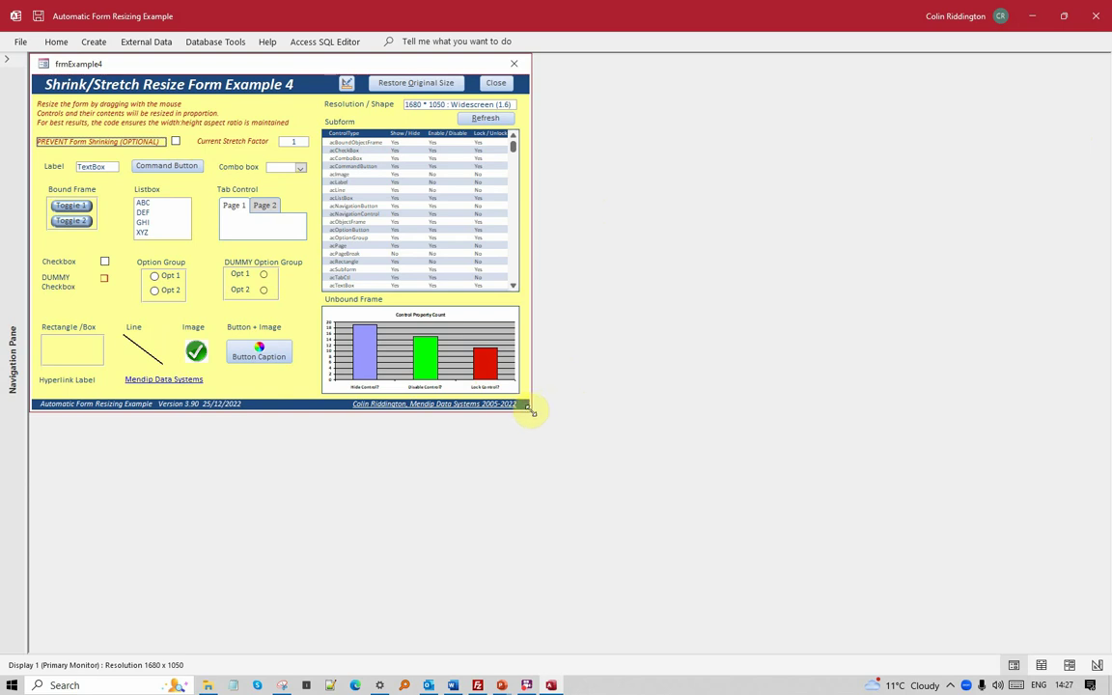
pyautogui.moveTo(530, 410); pyautogui.dragTo(481, 372)
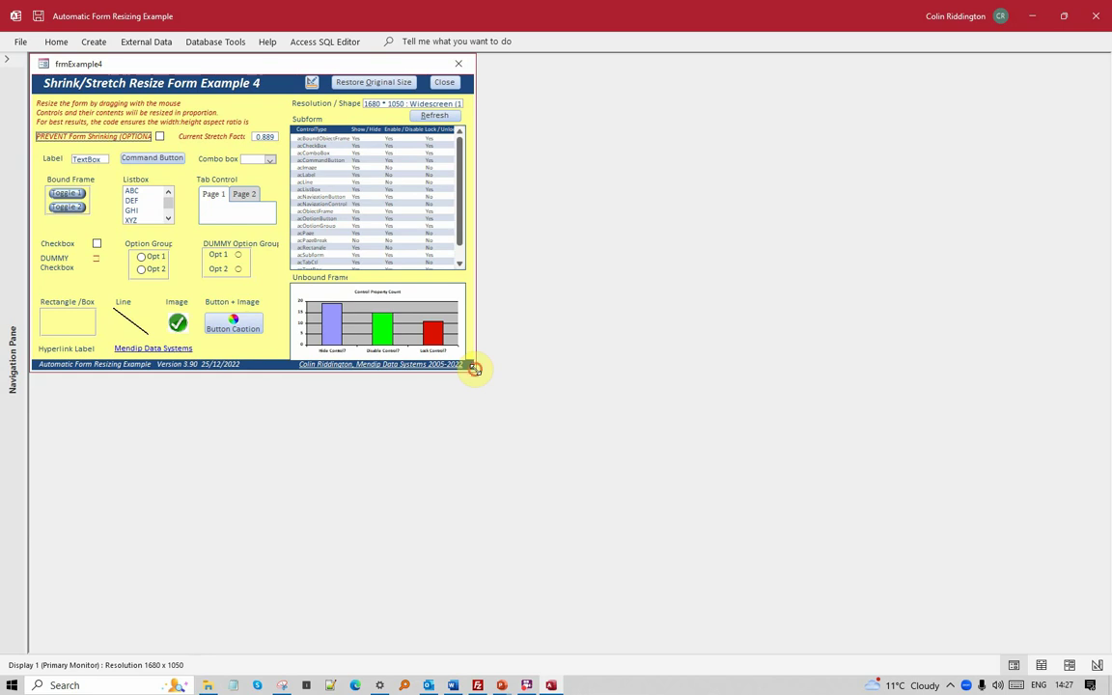
pyautogui.moveTo(475, 370); pyautogui.dragTo(390, 308)
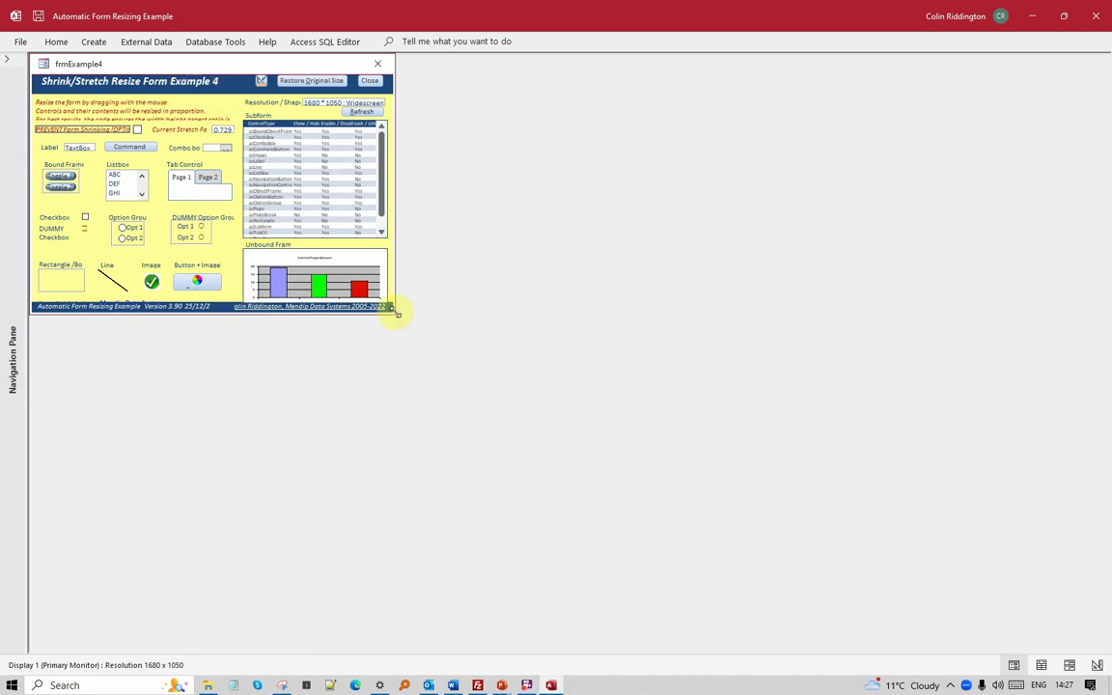
pyautogui.moveTo(393, 310); pyautogui.dragTo(249, 213)
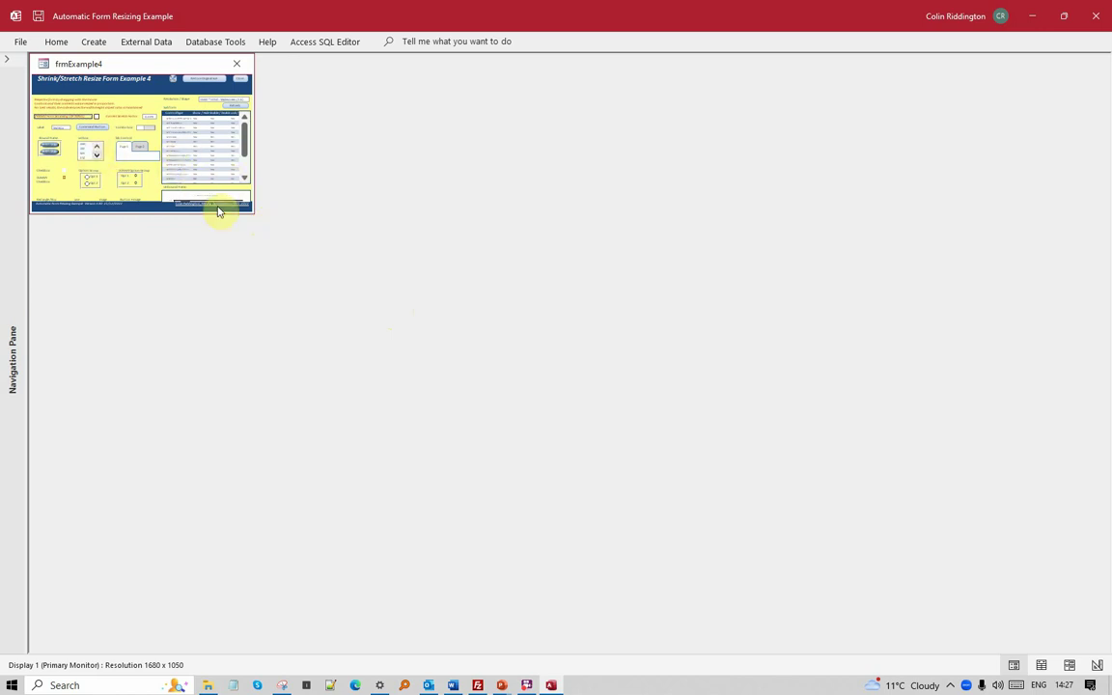
pyautogui.moveTo(254, 213); pyautogui.dragTo(140, 139)
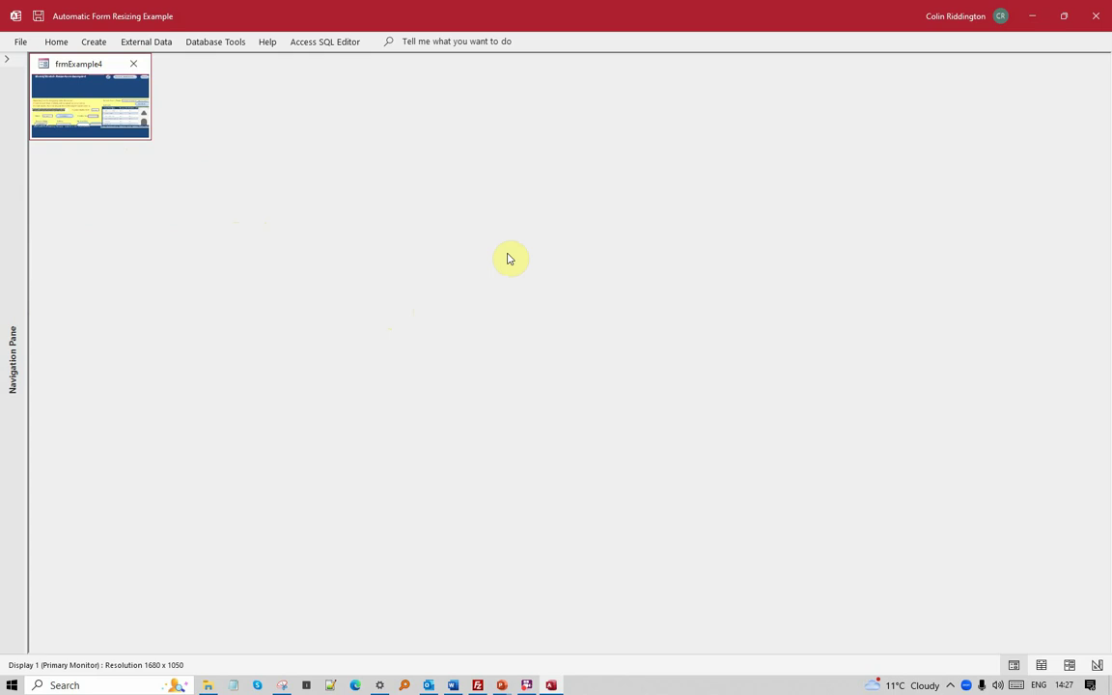
# Step: Restore original size, tick PREVENT Form Shrinking, and resize until the cannot-shrink warning appears
pyautogui.click(125, 79)
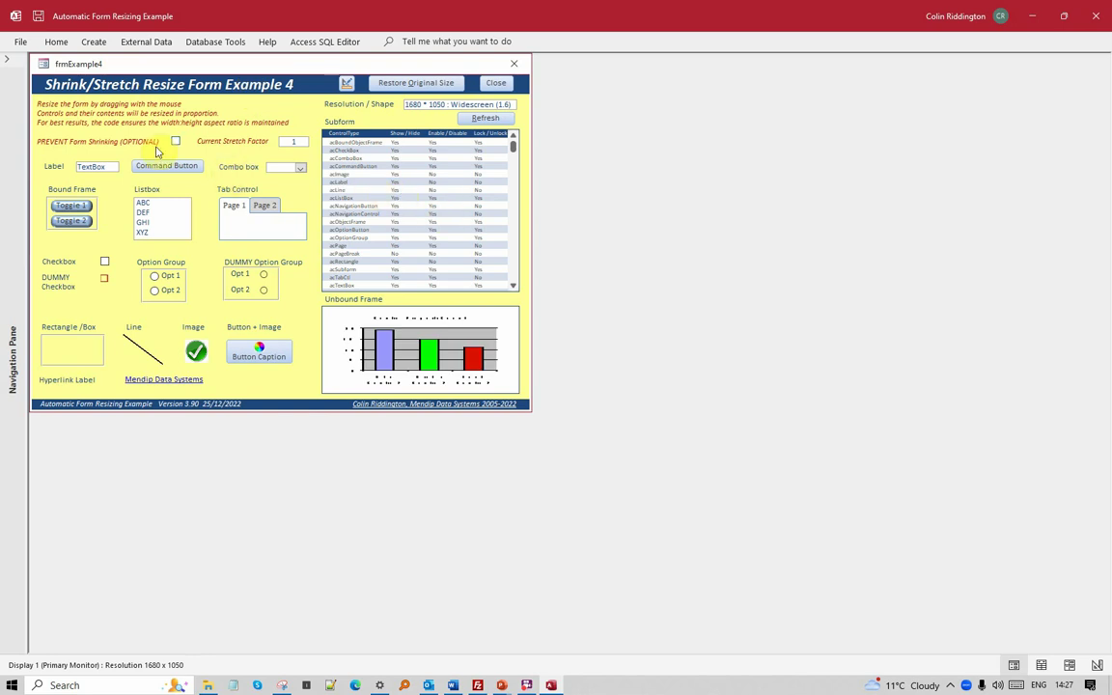
pyautogui.click(175, 142)
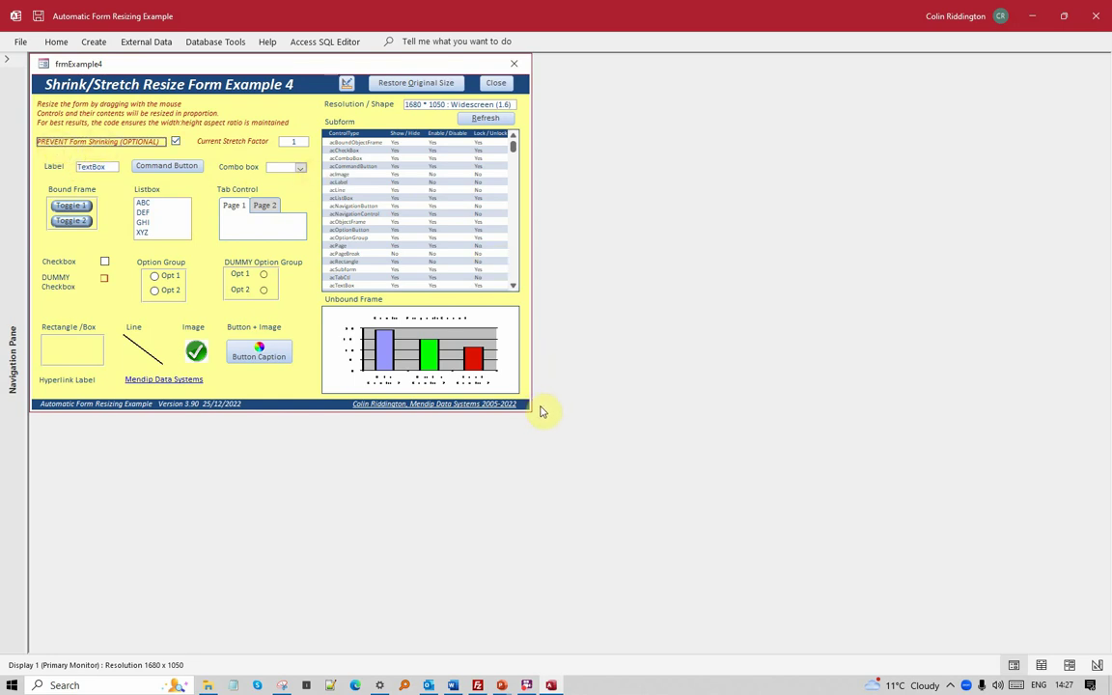
pyautogui.moveTo(529, 411); pyautogui.dragTo(558, 396)
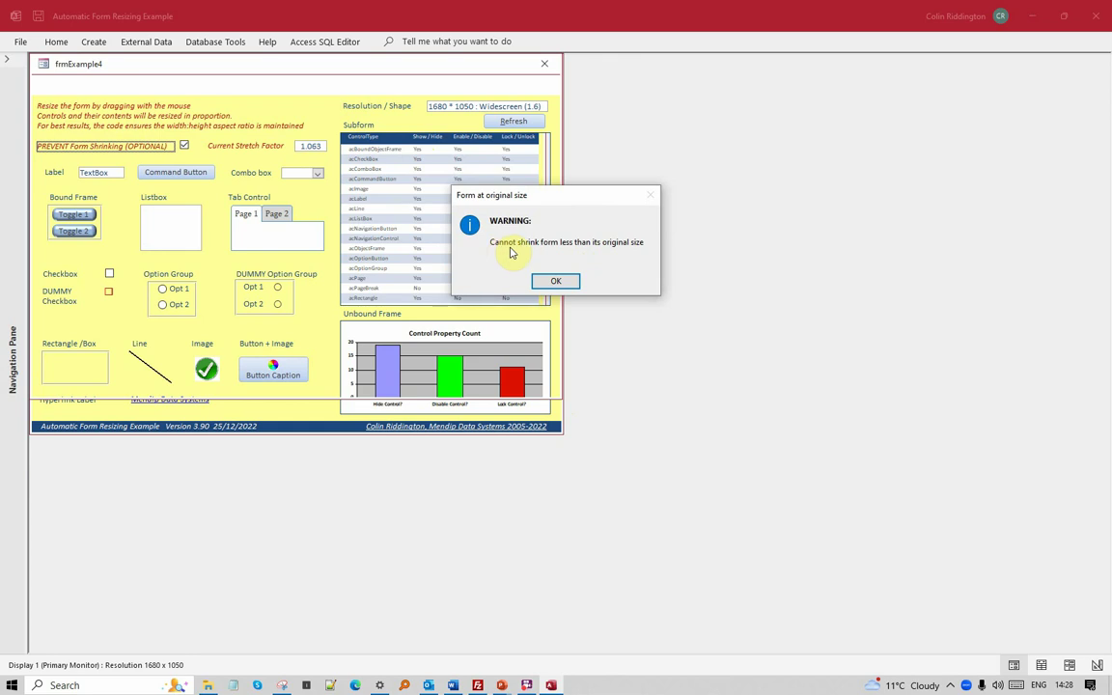
# Step: Dismiss the 'Form at original size' warning so the stretch factor returns to 1
pyautogui.click(560, 282)
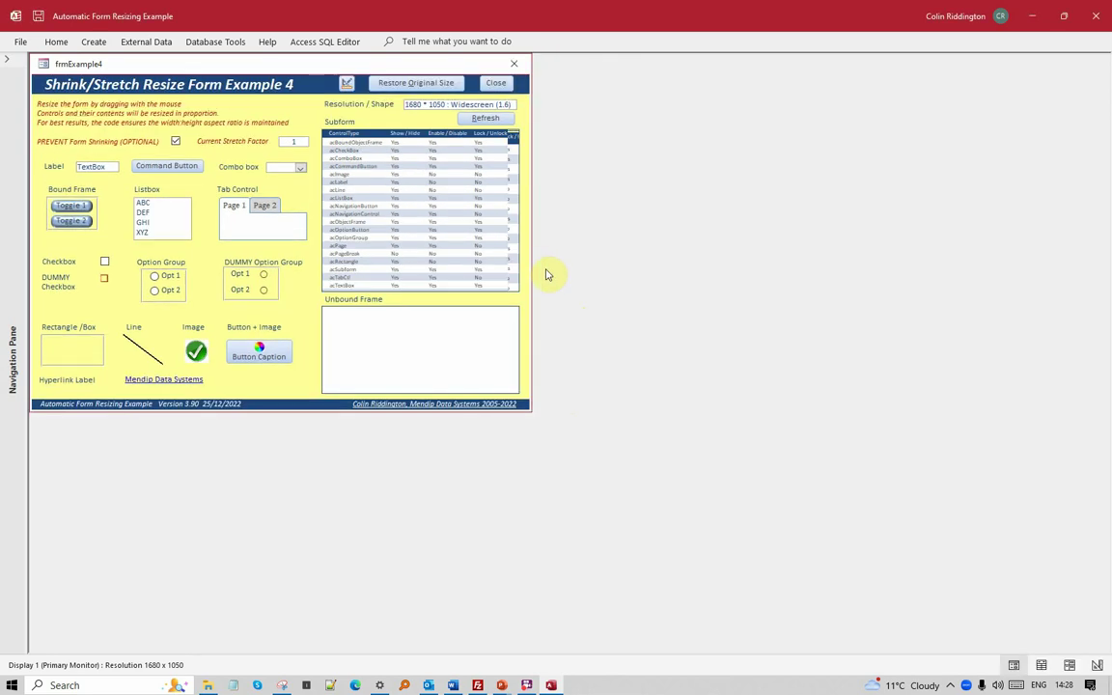
pyautogui.click(374, 153)
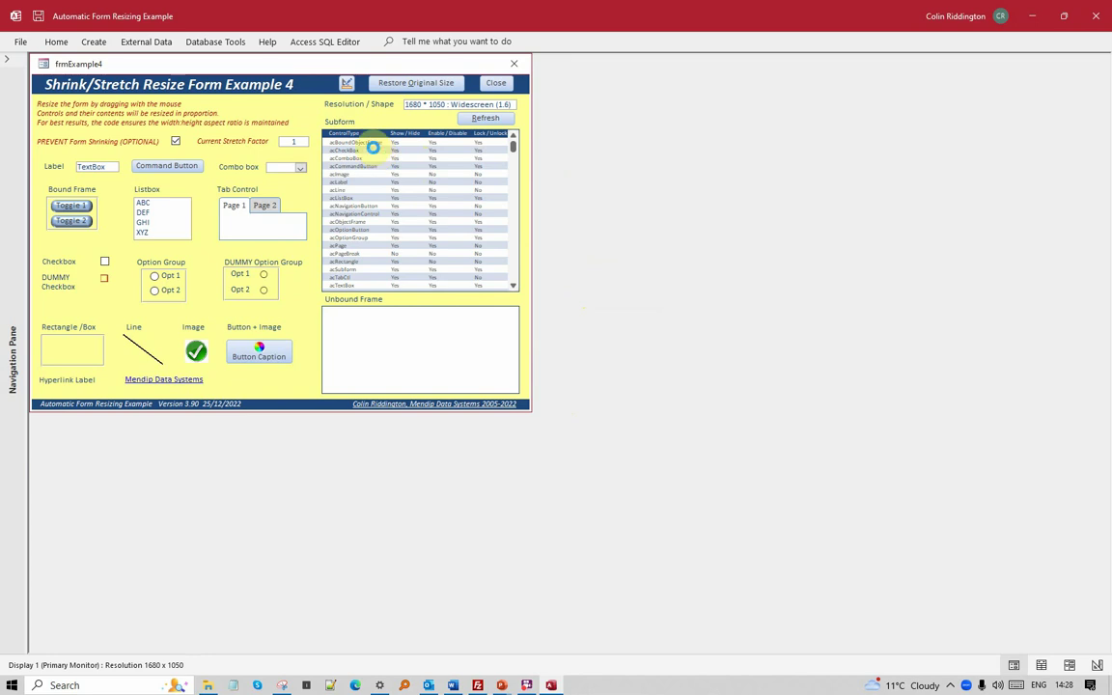